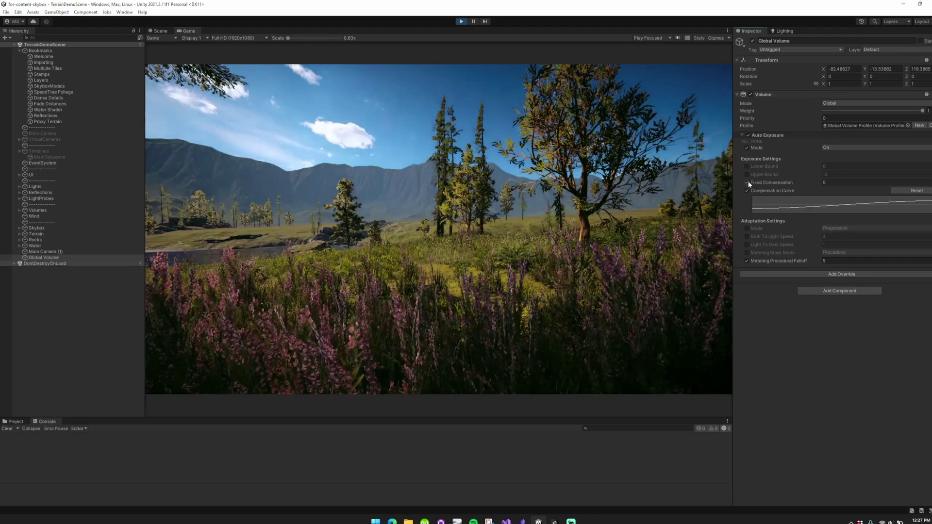
Enable the Fixed Compensation override and try a brighter value of 1.39 and a darker one of -0.98.
{"action": "left_click", "coordinate": [746, 182]}
{"action": "left_click_drag", "start_coordinate": [770, 182], "coordinate": [792, 184]}
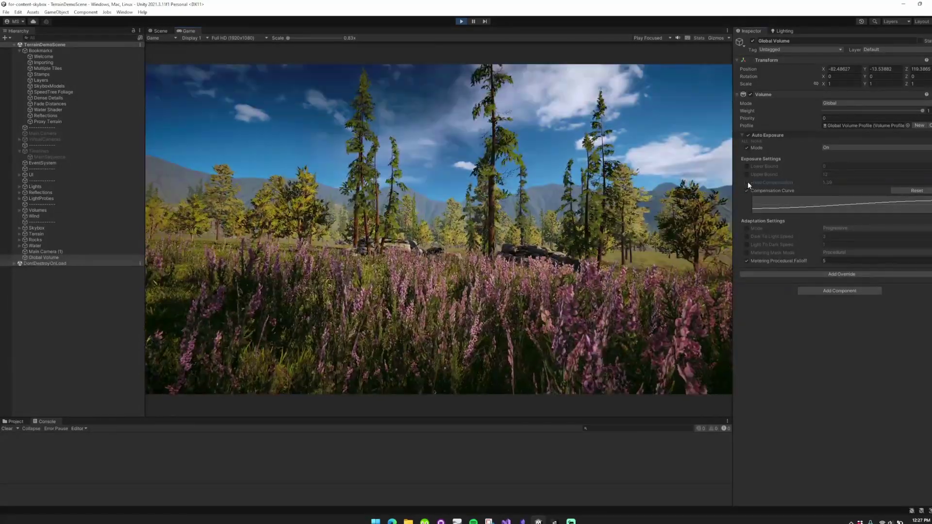
{"action": "left_click", "coordinate": [777, 185]}
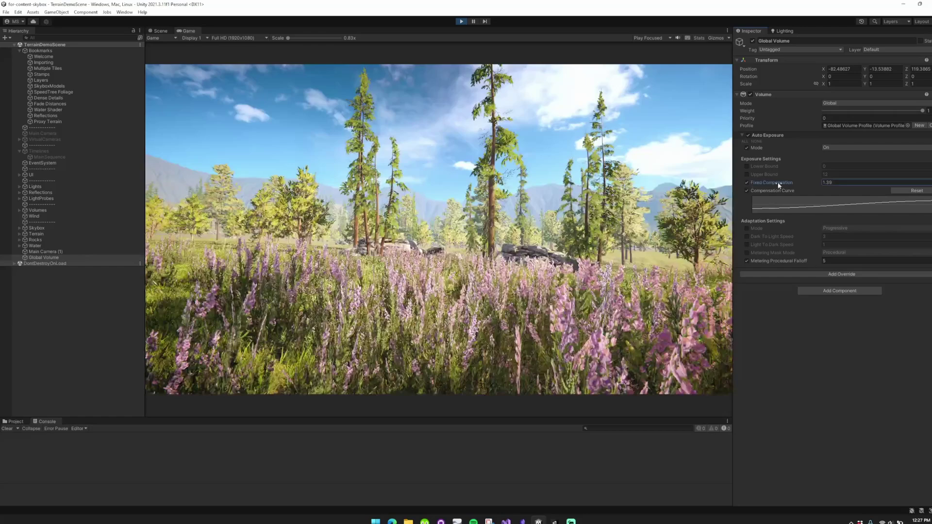
{"action": "left_click_drag", "start_coordinate": [778, 185], "coordinate": [722, 187]}
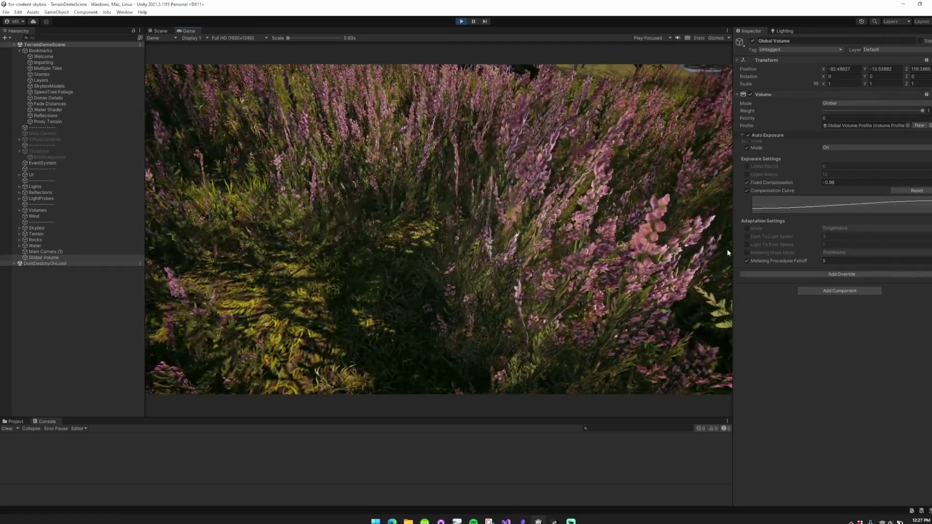
Set the Metering Procedural Falloff to 10 and the Fixed Compensation to 1.
{"action": "left_click_drag", "start_coordinate": [776, 260], "coordinate": [741, 258]}
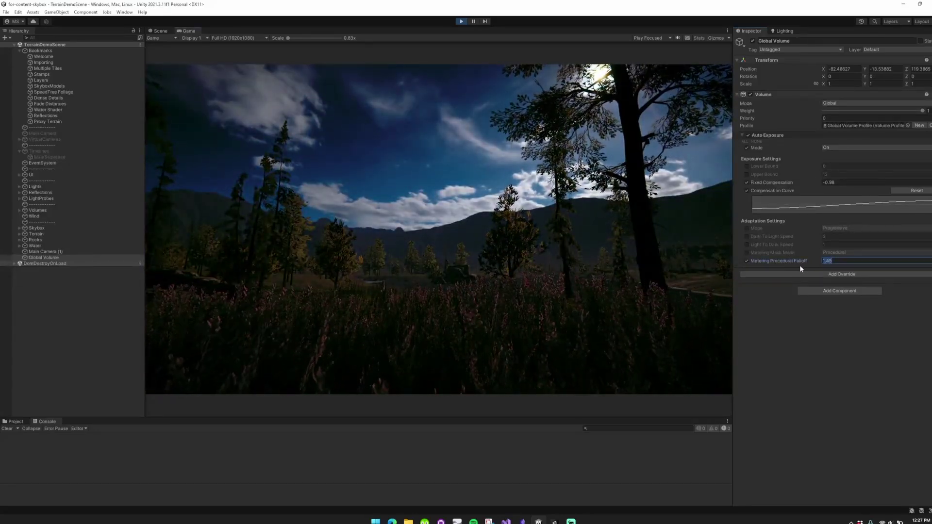
{"action": "type", "text": "10"}
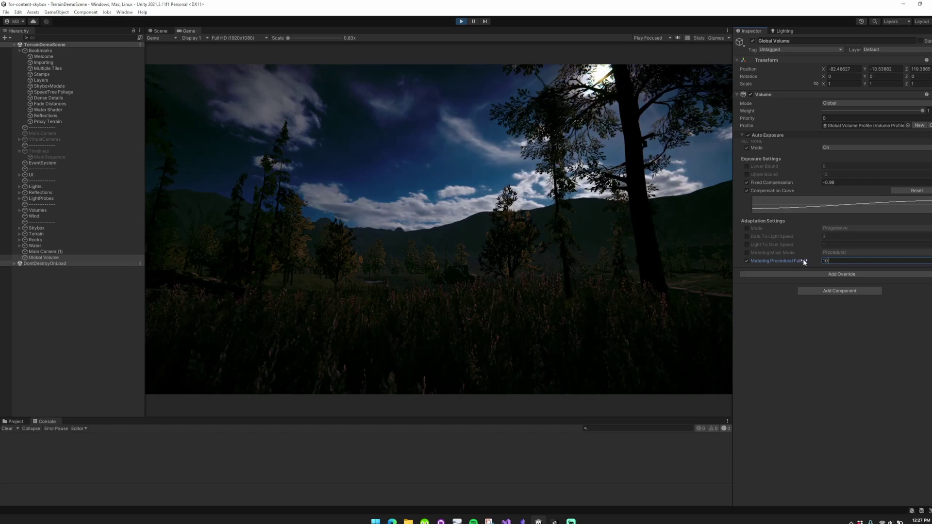
{"action": "type", "text": "1"}
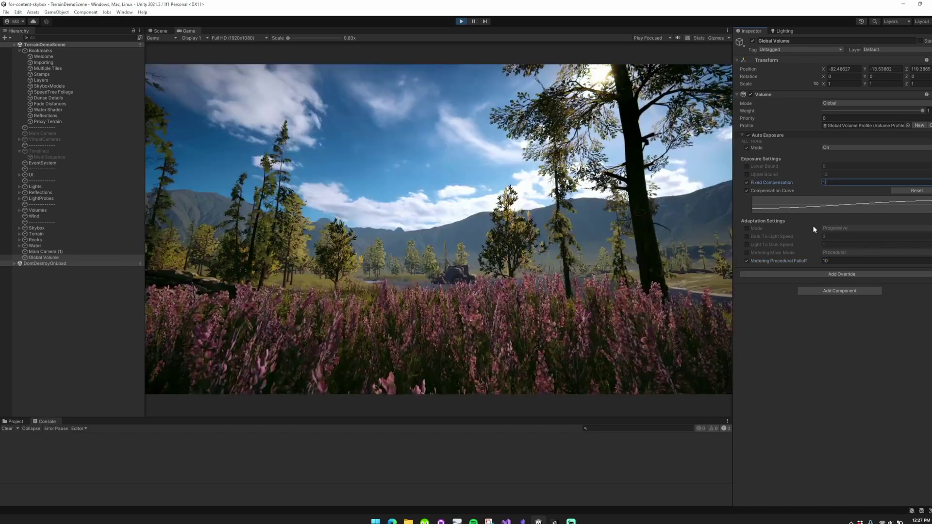
{"action": "key", "text": "Return"}
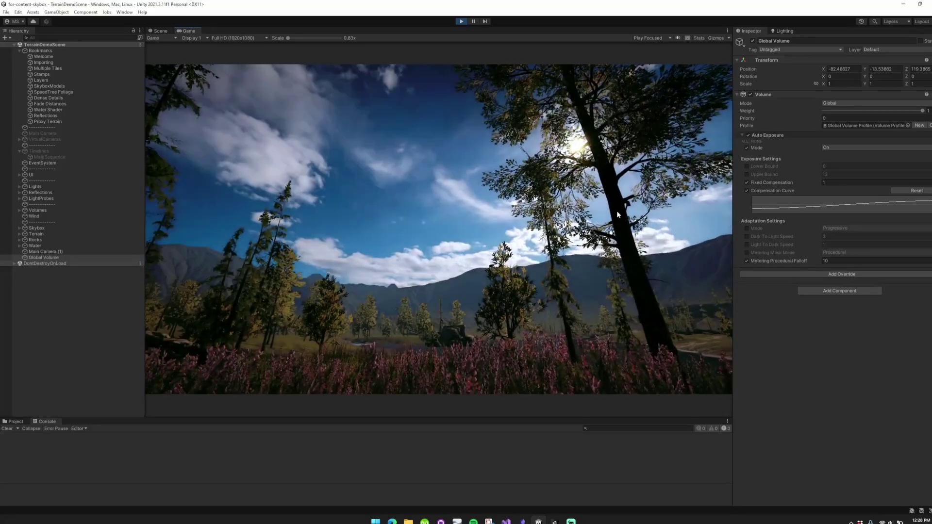
Try a Metering Procedural Falloff of 1 and set it back to 10.
{"action": "left_click", "coordinate": [833, 260]}
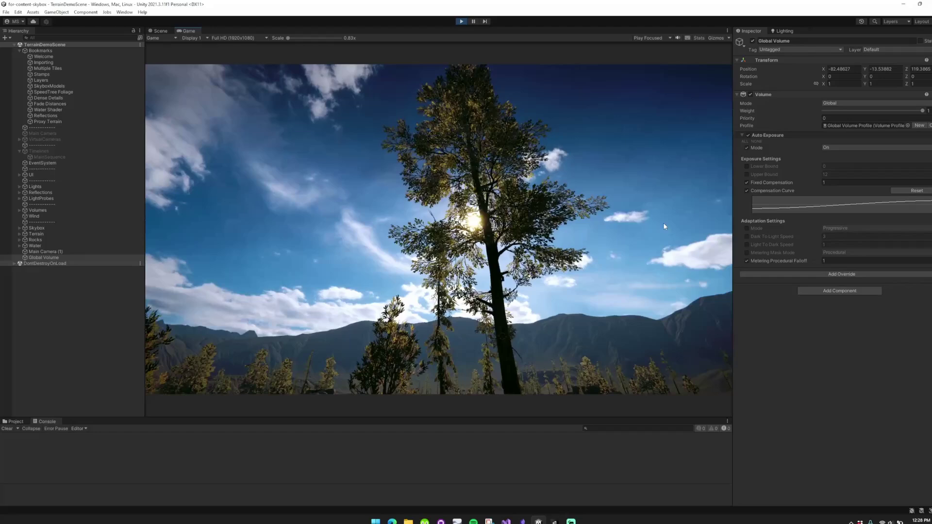
{"action": "type", "text": "1"}
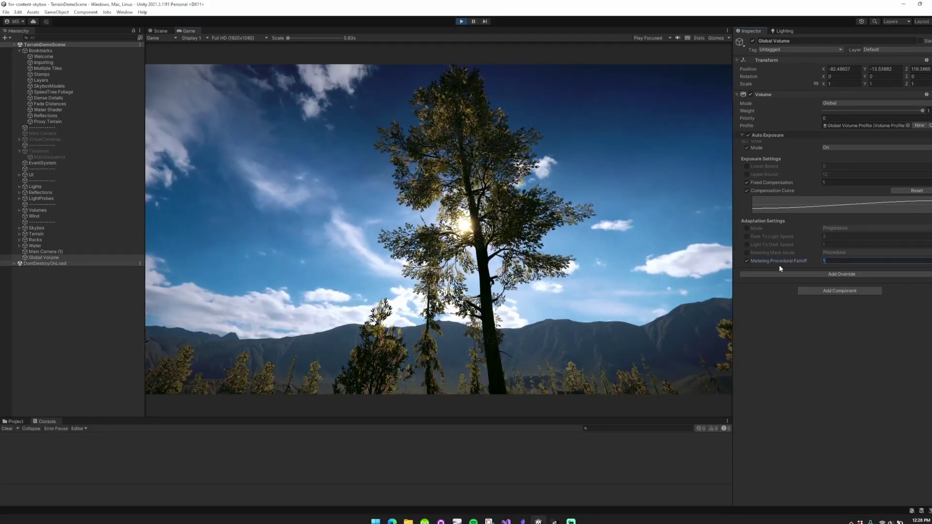
{"action": "type", "text": "0"}
{"action": "key", "text": "Return"}
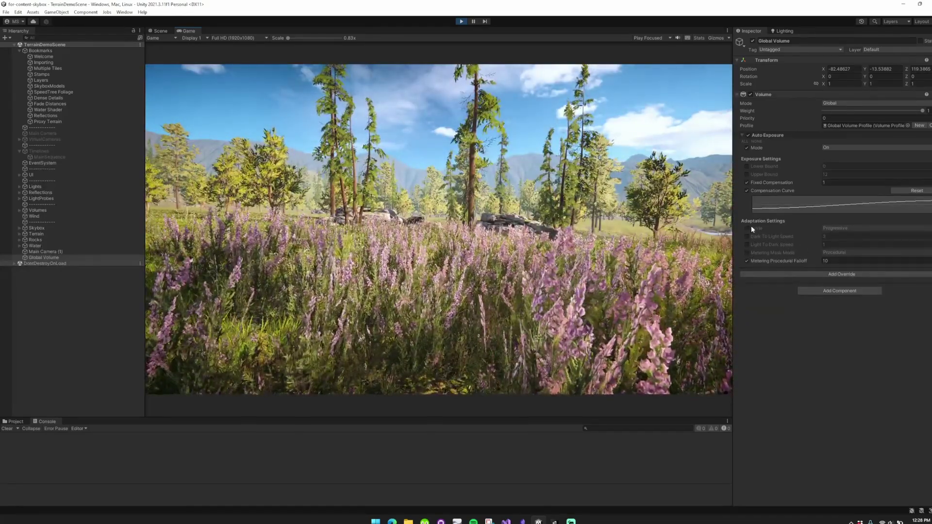
Override the adaptation as Progressive with a Dark To Light Speed of 10 and a Light To Dark Speed of 5.
{"action": "key", "text": "Return"}
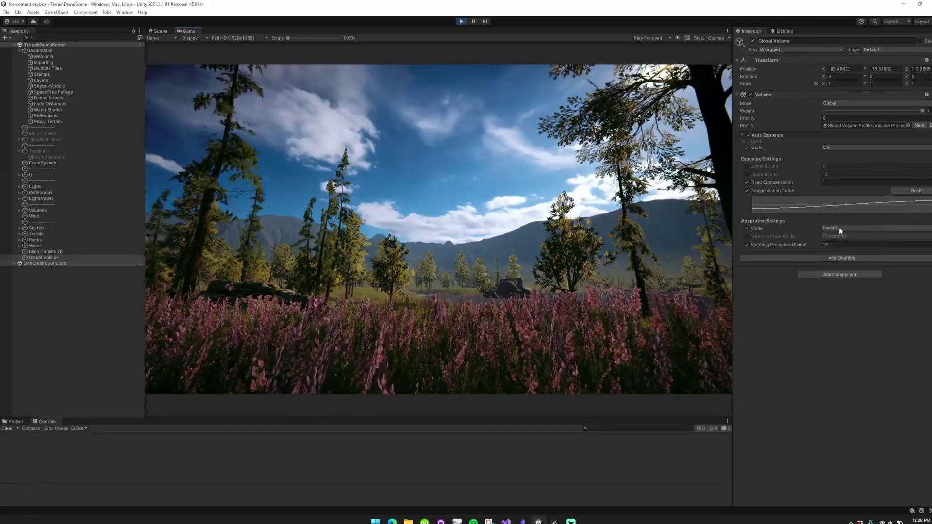
{"action": "left_click", "coordinate": [843, 237]}
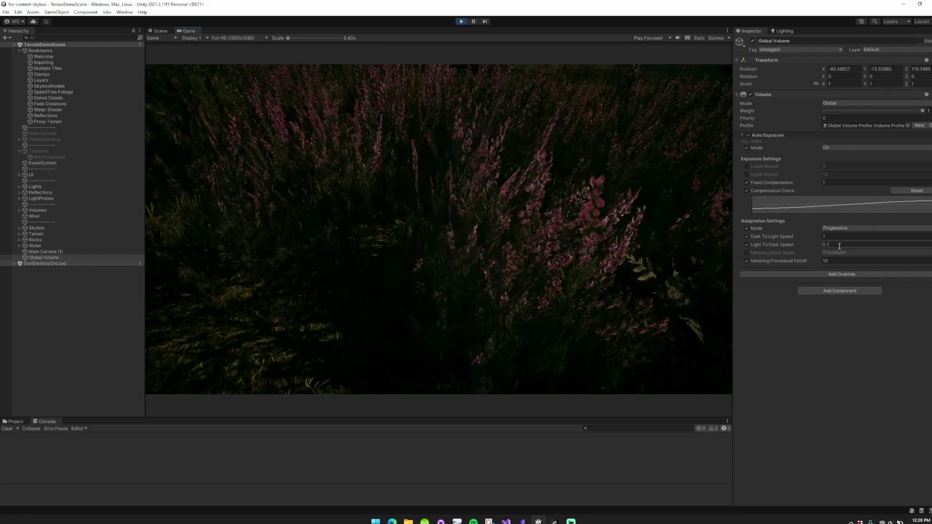
{"action": "key", "text": "Return"}
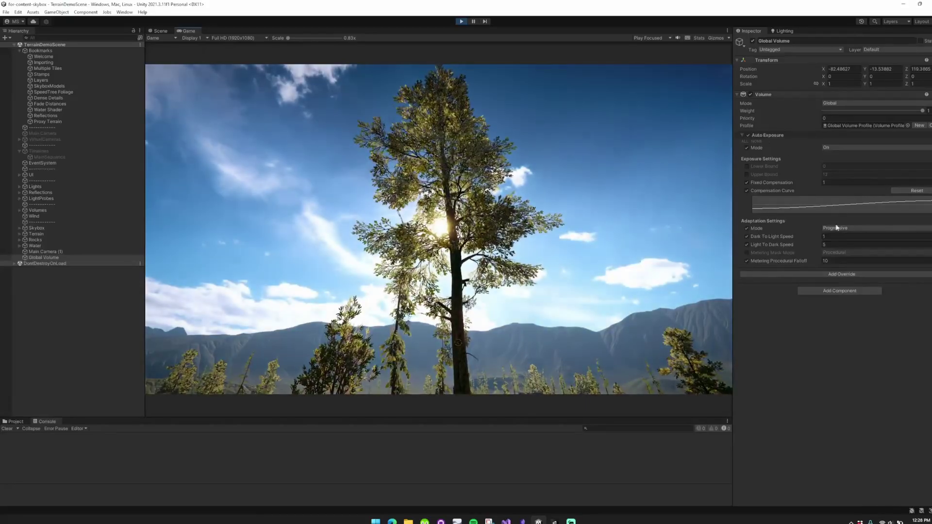
{"action": "left_click", "coordinate": [828, 237]}
{"action": "type", "text": "10"}
{"action": "key", "text": "Return"}
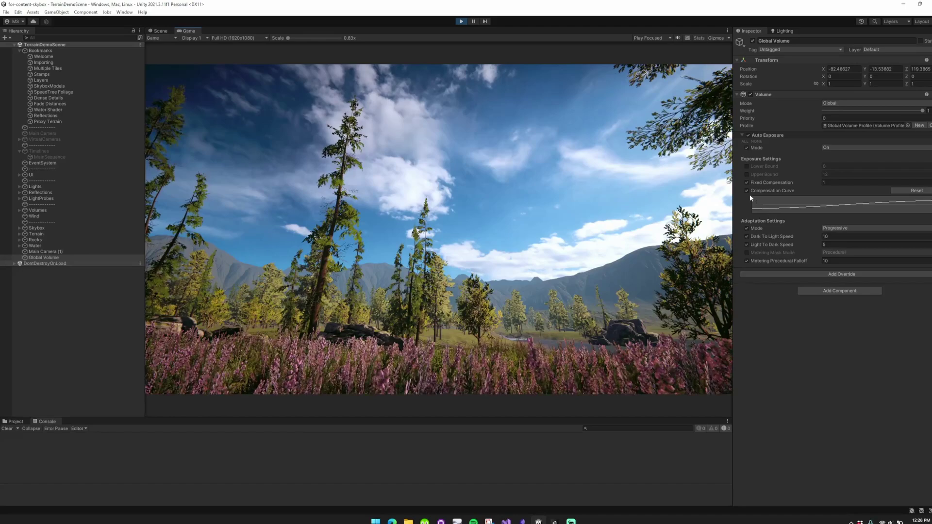
Raise the start and end keys of the Compensation Curve and set Fixed Compensation to 0.
{"action": "left_click", "coordinate": [795, 205]}
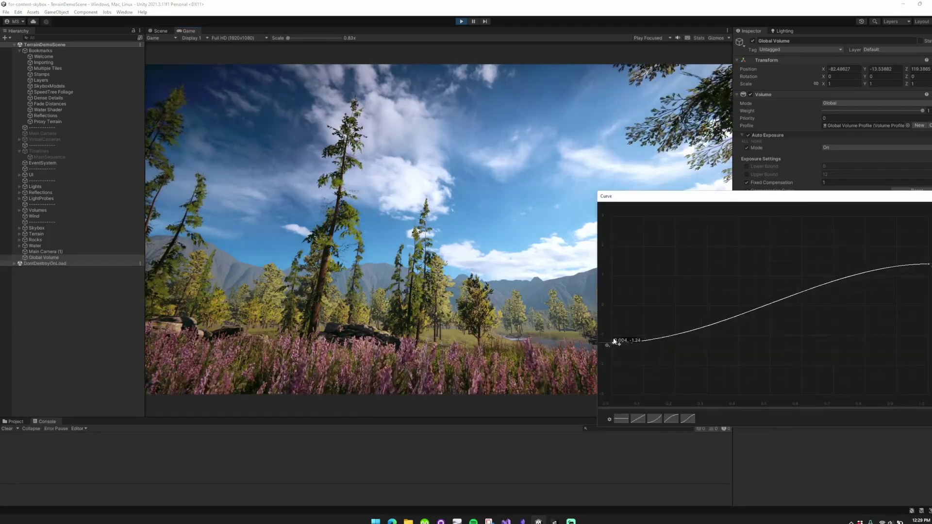
{"action": "left_click_drag", "start_coordinate": [614, 341], "coordinate": [602, 279]}
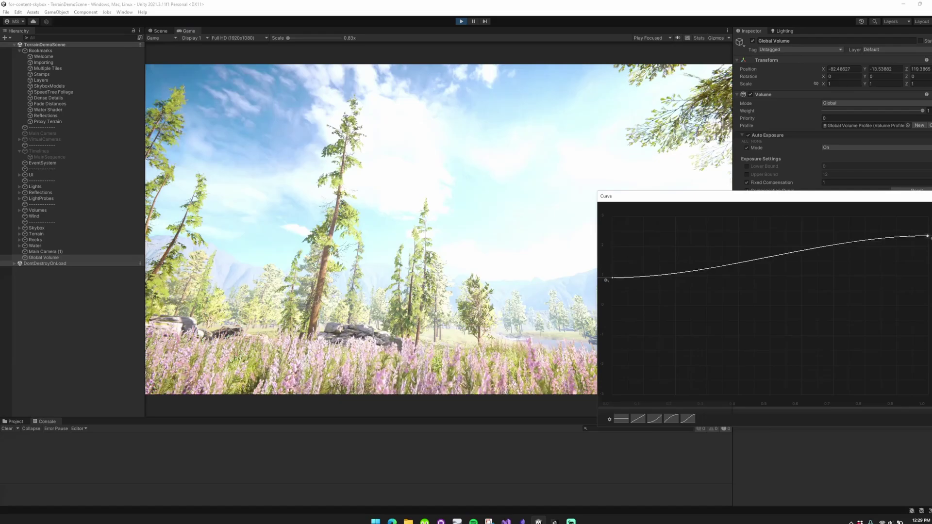
{"action": "key", "text": "Escape"}
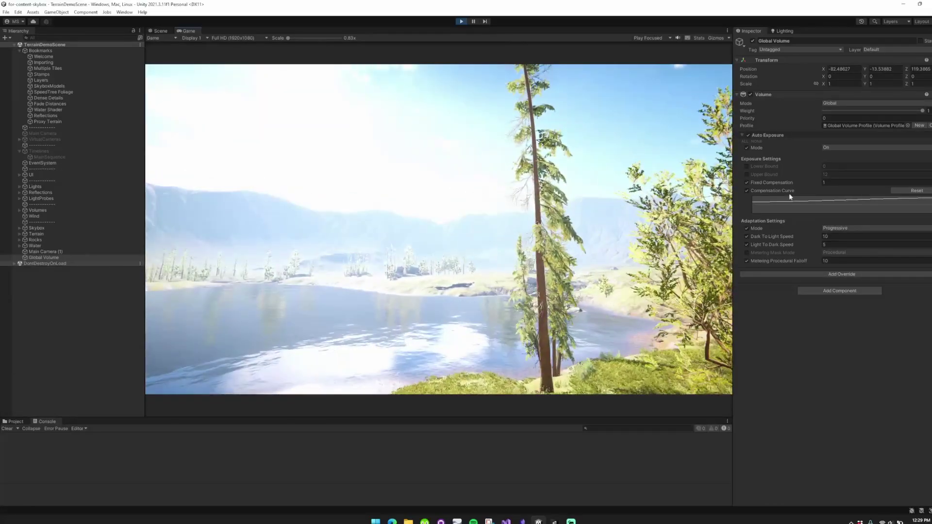
{"action": "left_click_drag", "start_coordinate": [779, 181], "coordinate": [773, 181]}
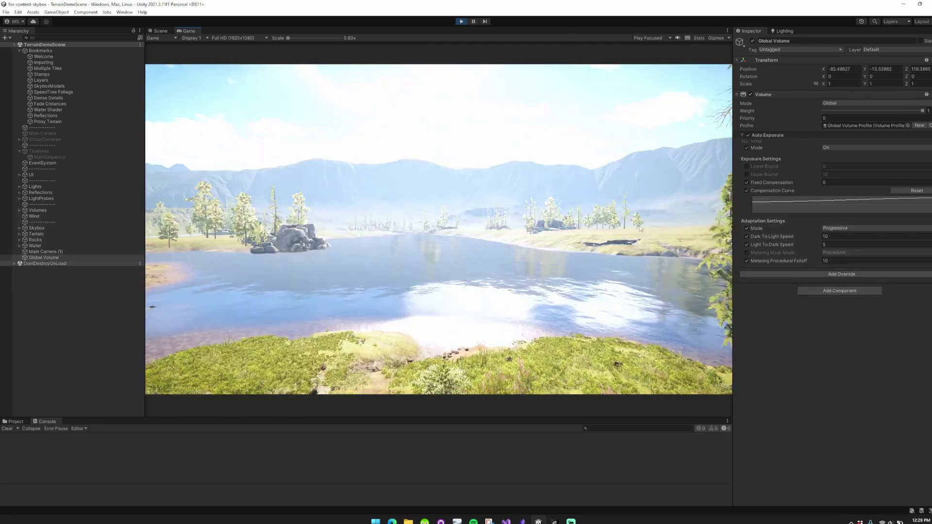
Lower the start key of the Compensation Curve so it rises steeply from dark to bright.
{"action": "left_click", "coordinate": [776, 204]}
{"action": "left_click_drag", "start_coordinate": [612, 284], "coordinate": [595, 355]}
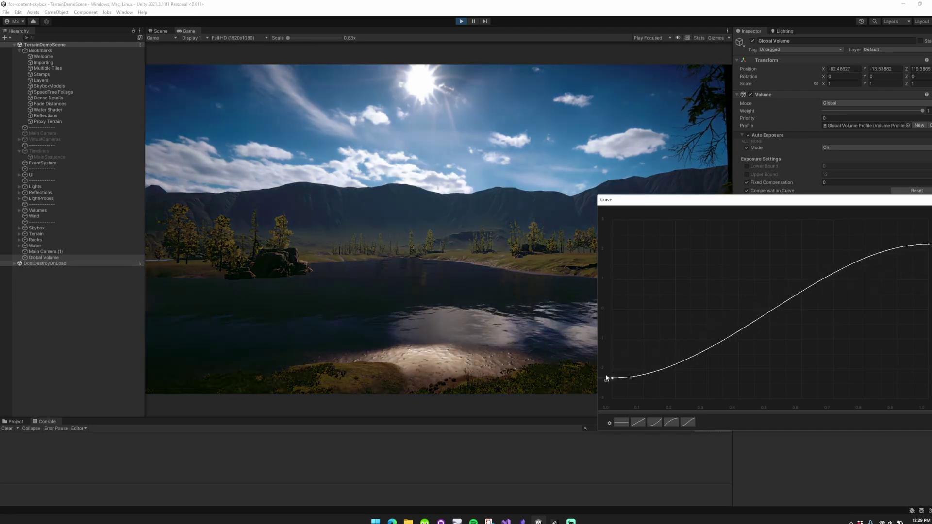
{"action": "left_click", "coordinate": [431, 220]}
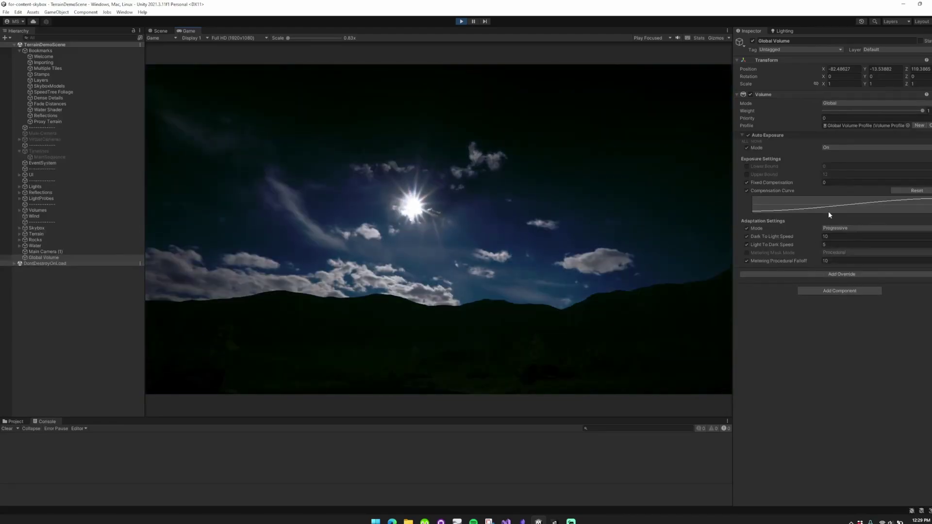
Invert the Compensation Curve by raising its start key to about 1.94 and pulling its end key far down.
{"action": "left_click", "coordinate": [829, 215]}
{"action": "left_click_drag", "start_coordinate": [613, 382], "coordinate": [600, 258]}
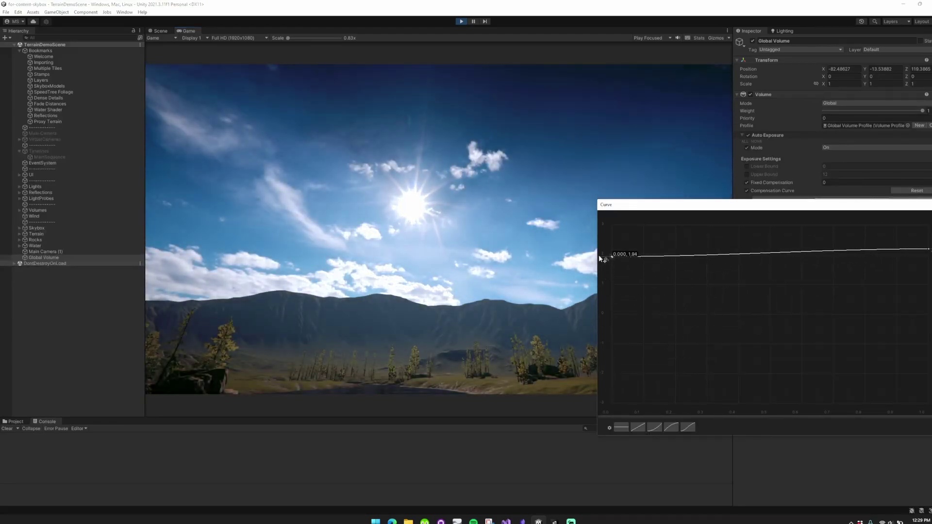
{"action": "left_click_drag", "start_coordinate": [930, 251], "coordinate": [930, 350]}
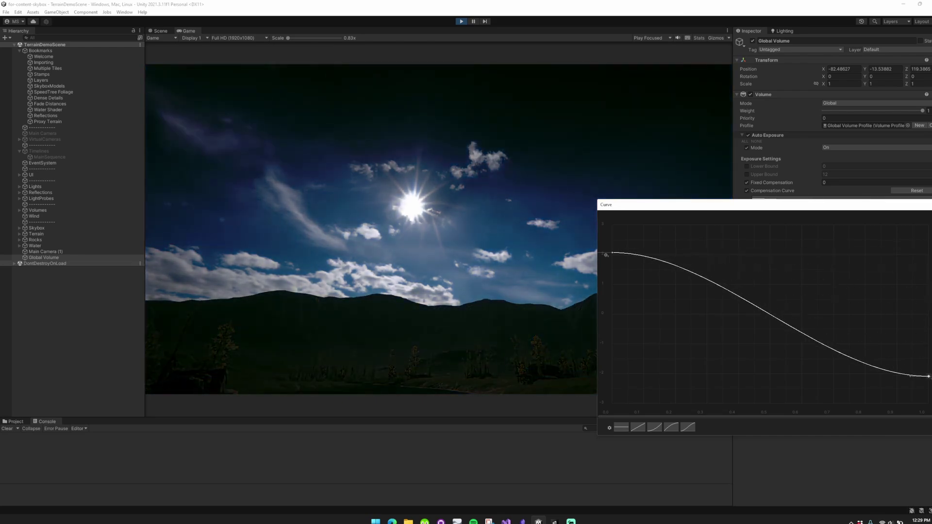
{"action": "left_click", "coordinate": [554, 309]}
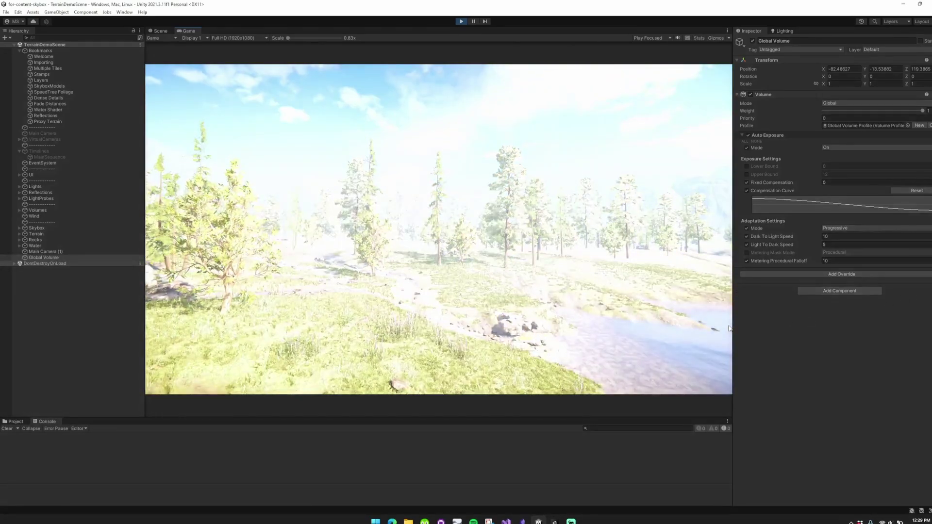
Disable the Compensation Curve override, enable the Upper Bound override and reduce it to 4.81.
{"action": "left_click", "coordinate": [746, 190]}
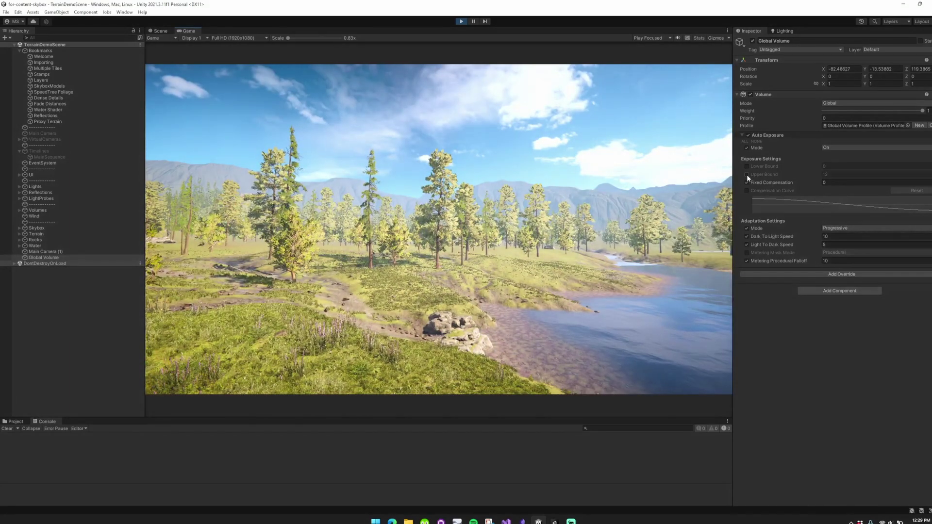
{"action": "left_click", "coordinate": [747, 174]}
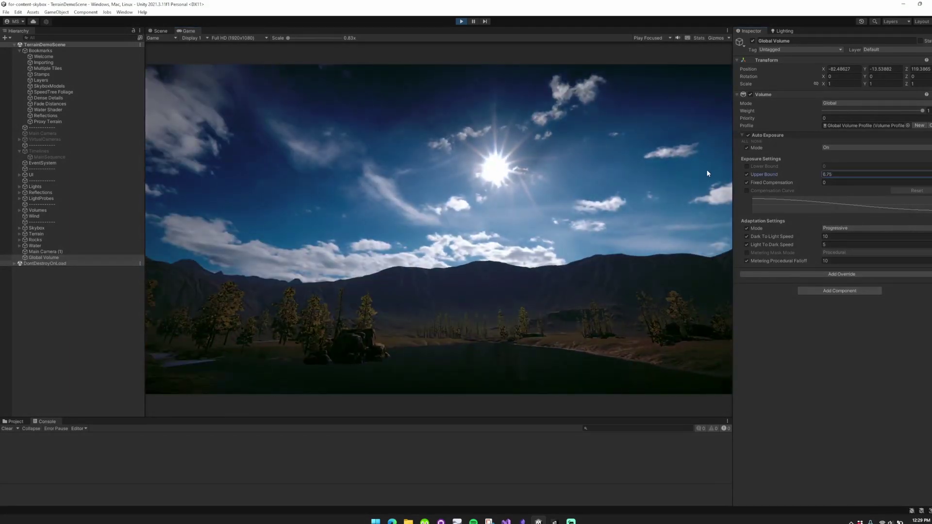
{"action": "left_click_drag", "start_coordinate": [707, 171], "coordinate": [686, 171]}
Enable the Lower Bound override and raise it to 6.4.
{"action": "left_click", "coordinate": [746, 166]}
{"action": "left_click_drag", "start_coordinate": [768, 166], "coordinate": [794, 171]}
{"action": "left_click_drag", "start_coordinate": [730, 164], "coordinate": [405, 242]}
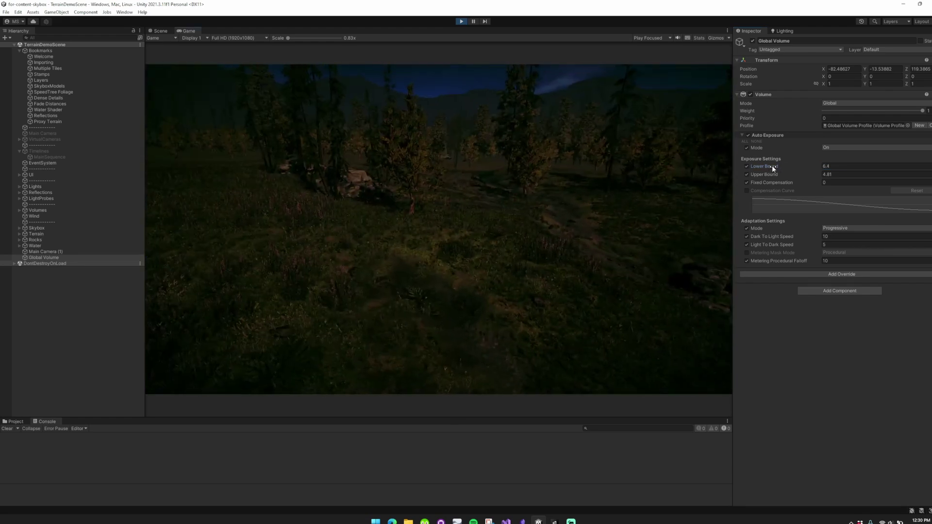
Set the exposure's Upper Bound to 12 and its Lower Bound to 0.
{"action": "left_click_drag", "start_coordinate": [772, 165], "coordinate": [716, 170]}
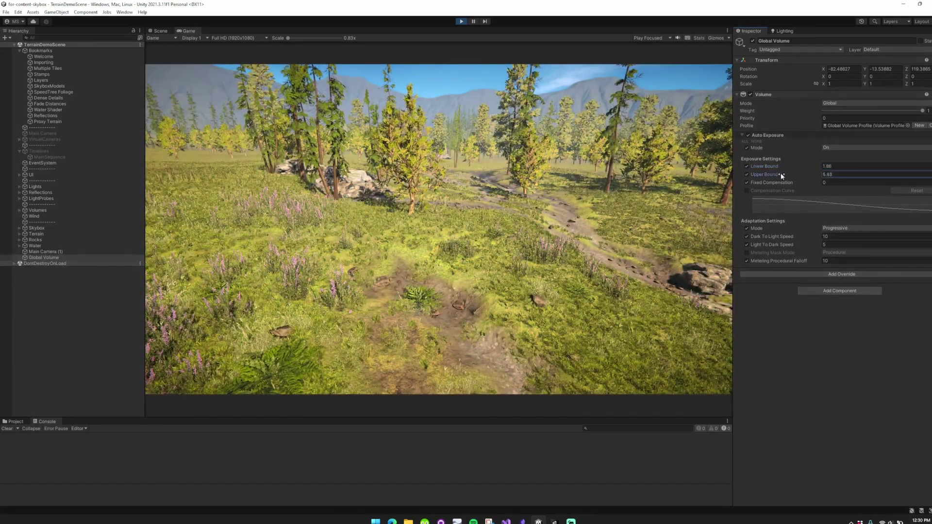
{"action": "type", "text": "12"}
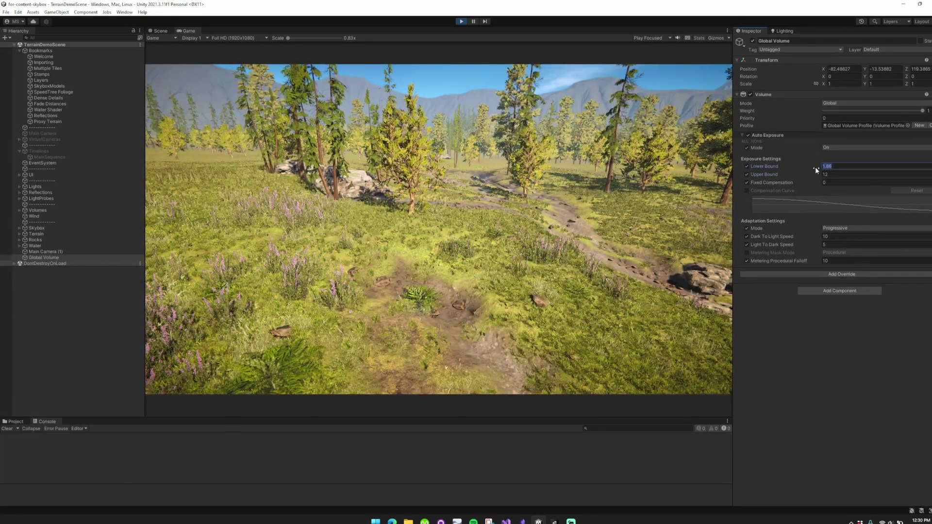
{"action": "type", "text": "0"}
{"action": "key", "text": "Return"}
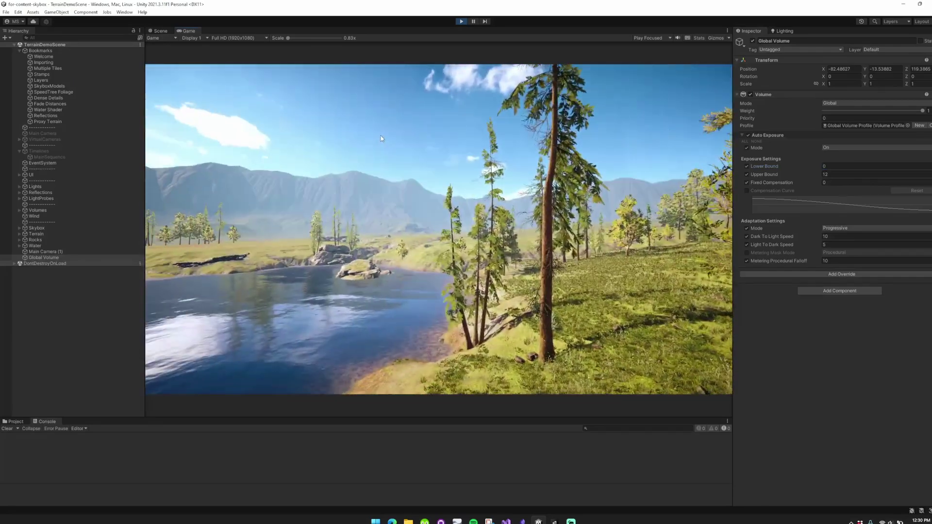